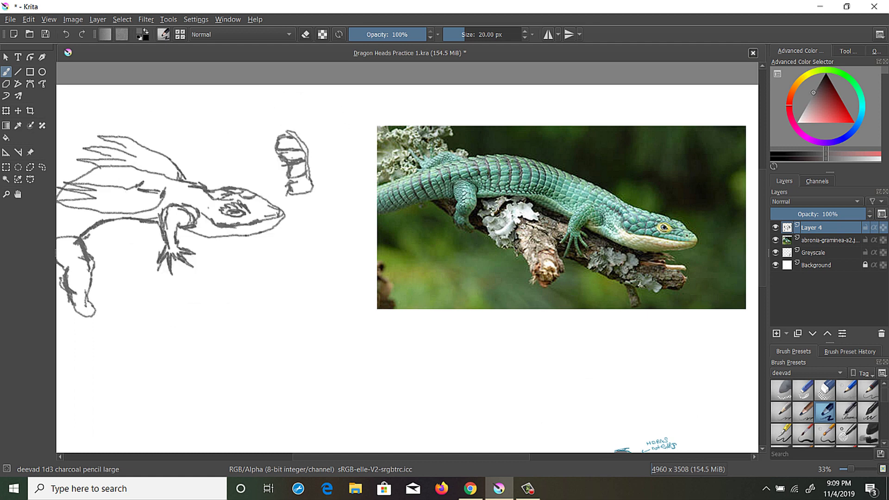
Step: Save the lizard study and center the sketch in view
key(ctrl+s)
scroll(130, 189, down, 3)
scroll(131, 189, up, 3)
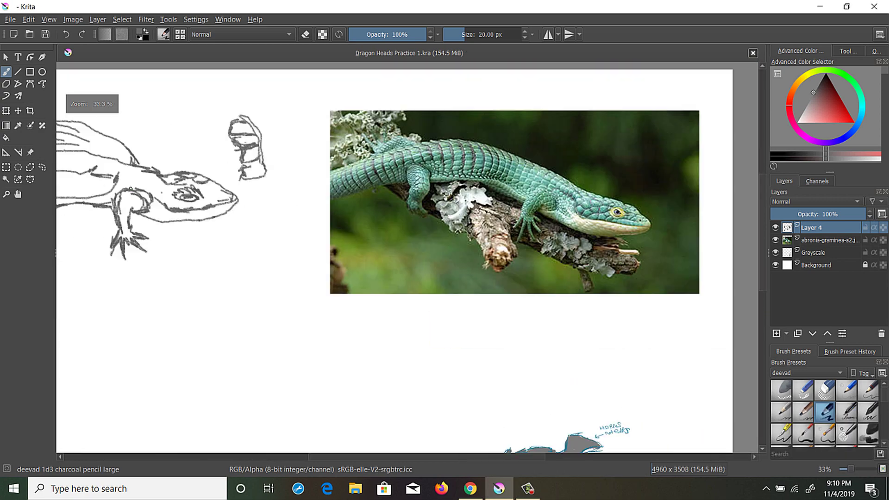
drag(131, 189, 194, 174)
Step: Select the Greyscale layer and choose the deevad 4a airbrush preset
click(813, 253)
drag(417, 209, 464, 240)
scroll(806, 394, down, 2)
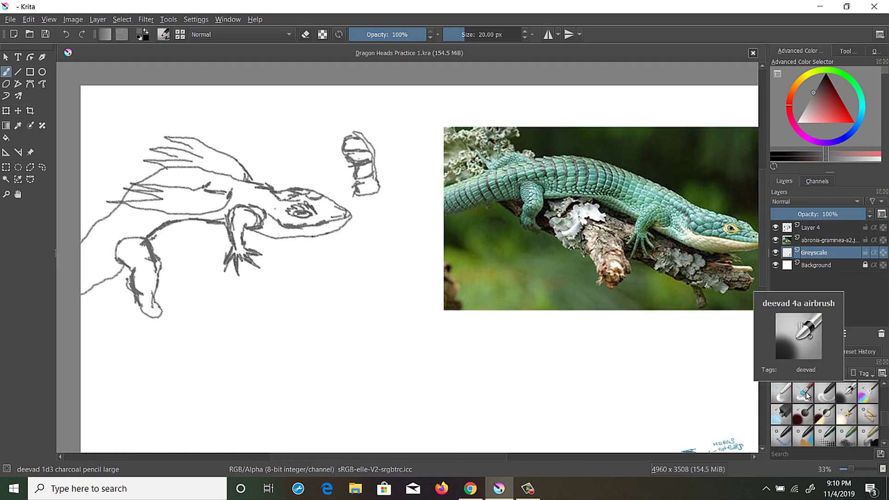
click(847, 394)
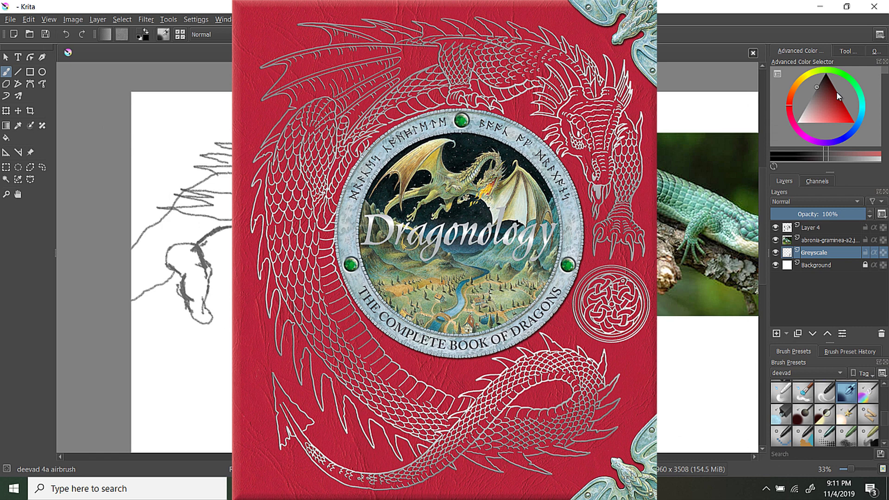
Step: Pick green and airbrush broad soft shading over the lizard's body
ctrl+click(746, 111)
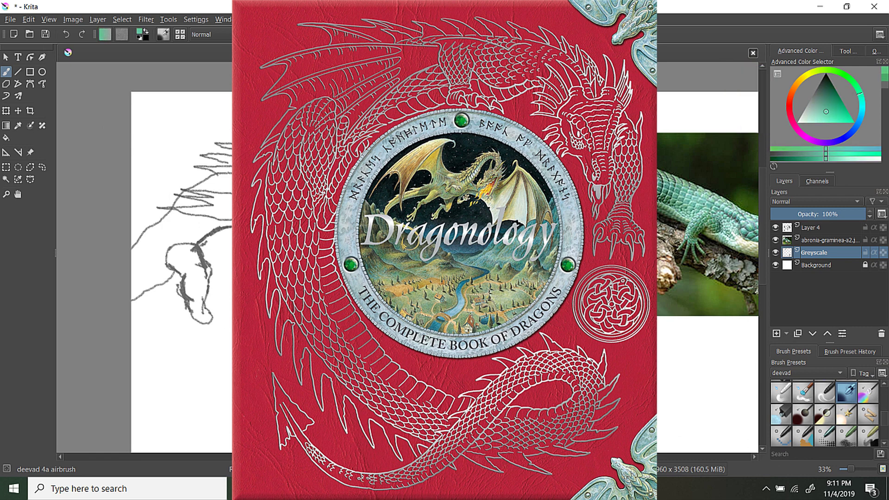
drag(186, 232, 209, 240)
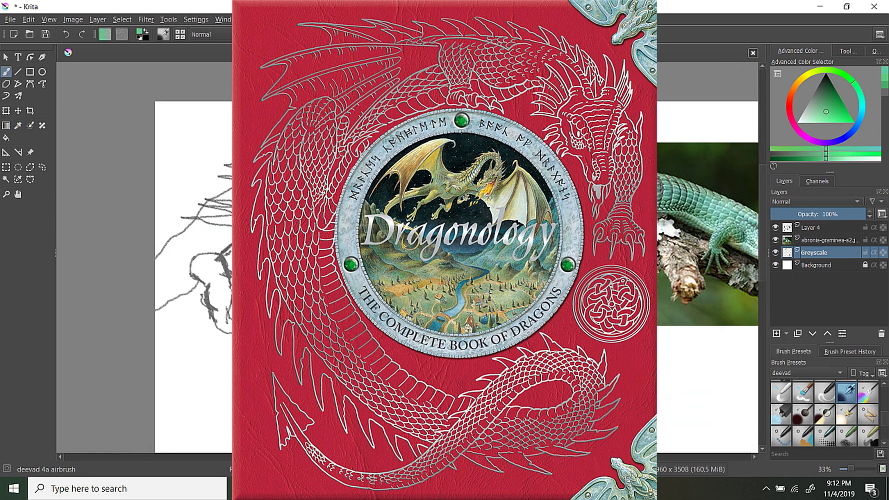
mouse_move(195, 194)
mouse_down()
mouse_move(176, 259)
mouse_move(217, 324)
mouse_up()
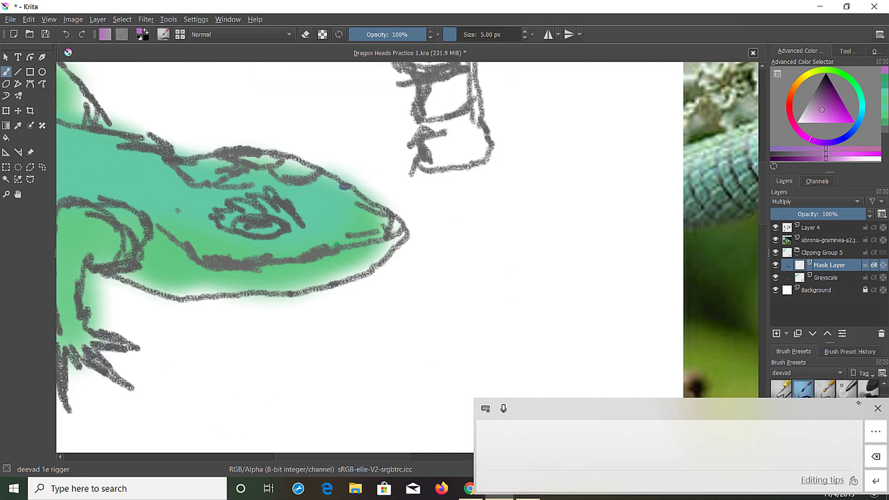
Step: Darken the snout and hind leg with deeper green, then draw light scale loops on the leg
drag(350, 226, 346, 242)
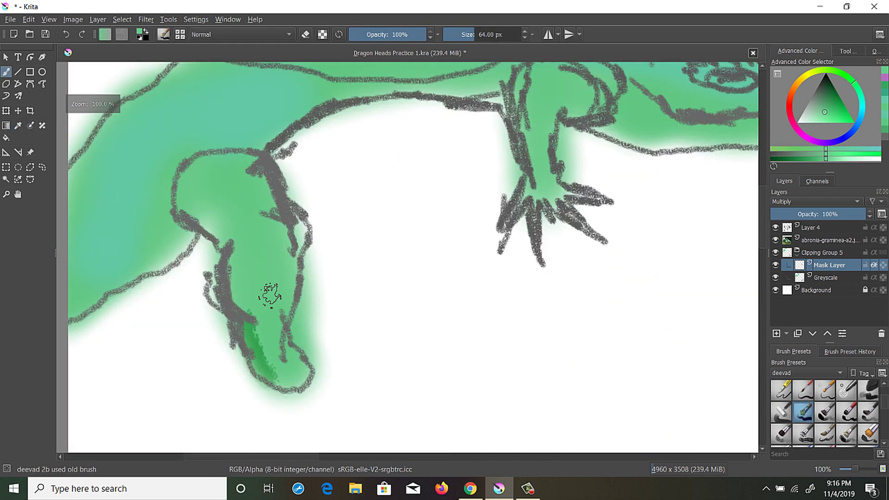
drag(270, 295, 259, 301)
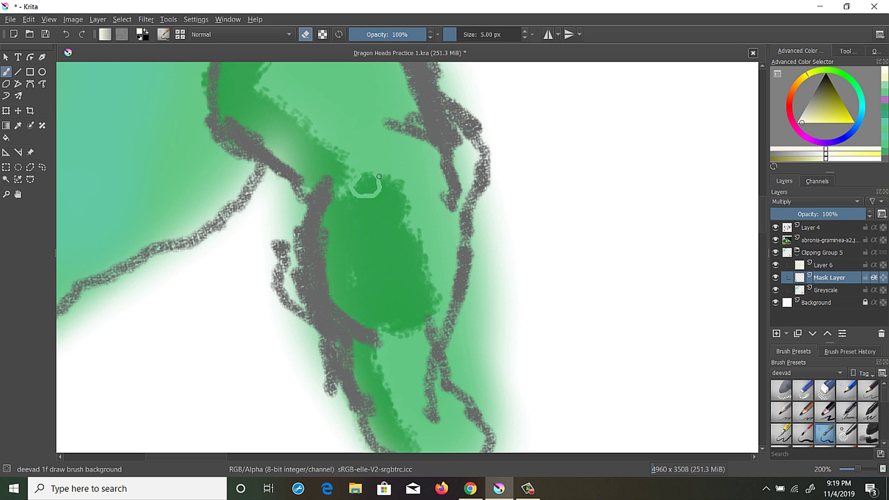
scroll(348, 205, up, 2)
drag(398, 190, 436, 167)
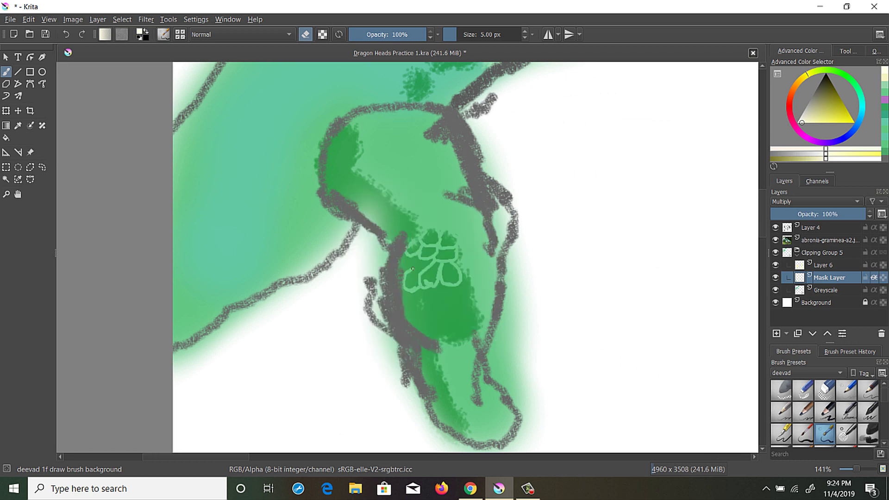
drag(413, 269, 433, 291)
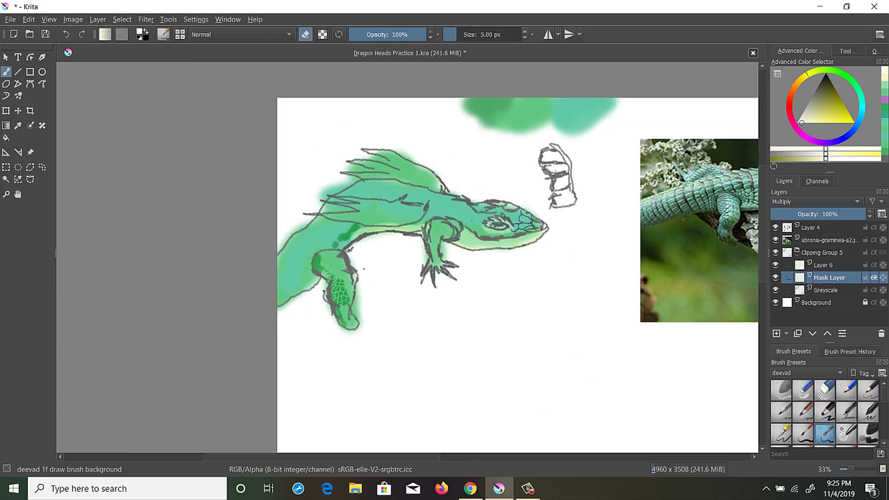
Step: Paint dark green along the back and fin with the rigger brush, then erase stray strokes
click(805, 435)
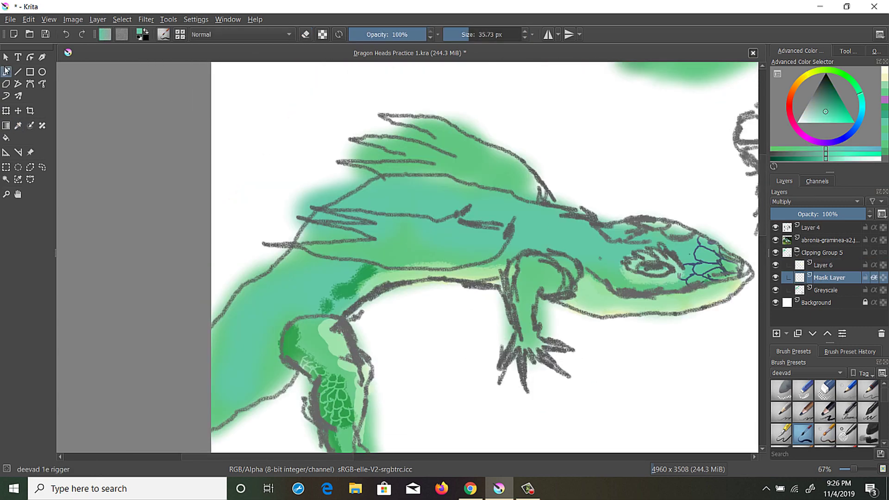
mouse_move(361, 250)
mouse_down()
mouse_move(500, 234)
mouse_move(439, 239)
mouse_move(479, 233)
mouse_up()
drag(480, 232, 463, 225)
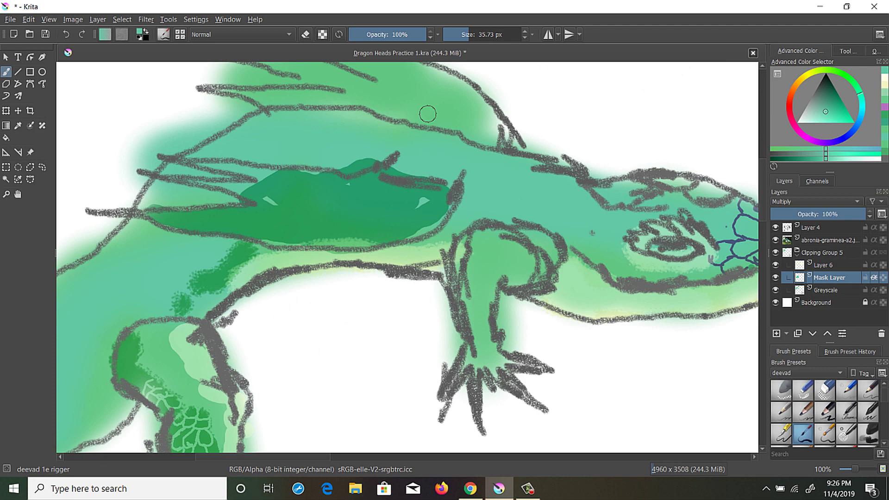
mouse_move(296, 149)
mouse_down()
mouse_move(317, 110)
mouse_move(417, 135)
mouse_move(396, 120)
mouse_up()
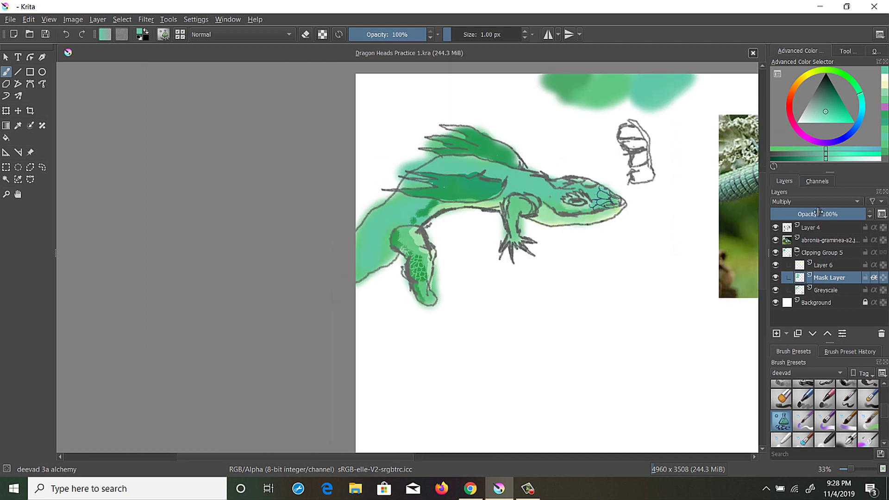
key(e)
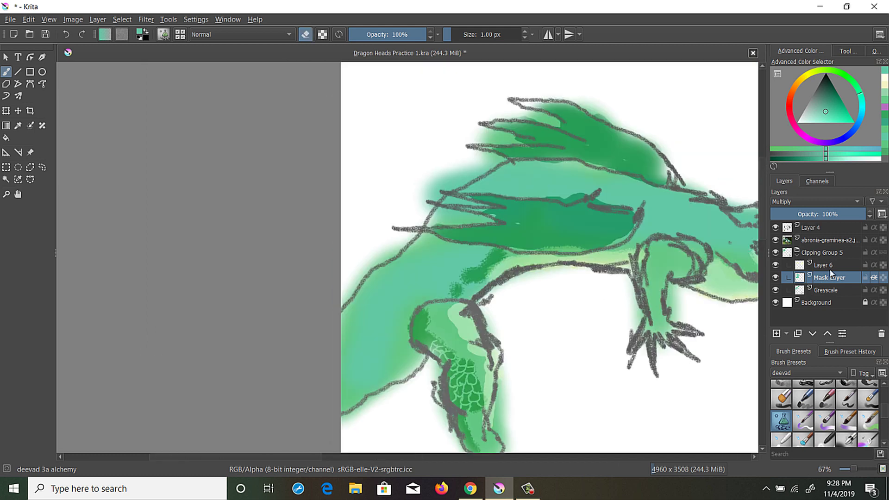
drag(430, 199, 489, 142)
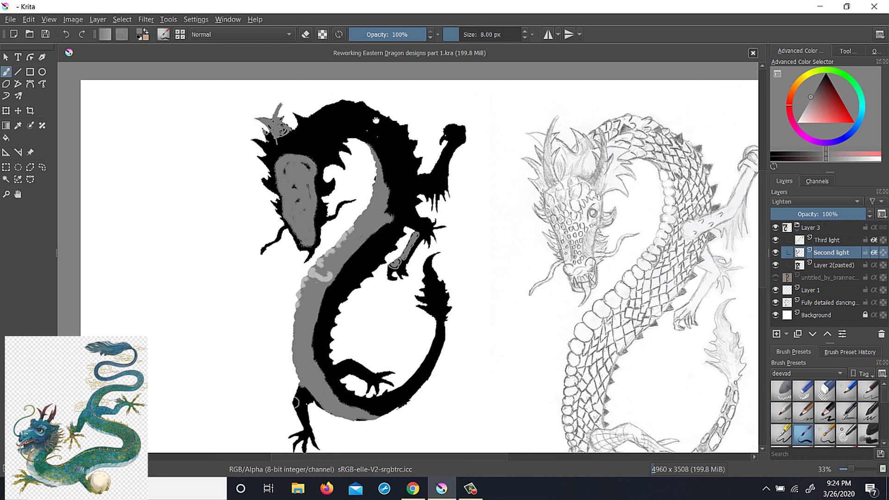
Step: Save the Eastern Dragon design and frame the dragon silhouette
drag(375, 120, 428, 150)
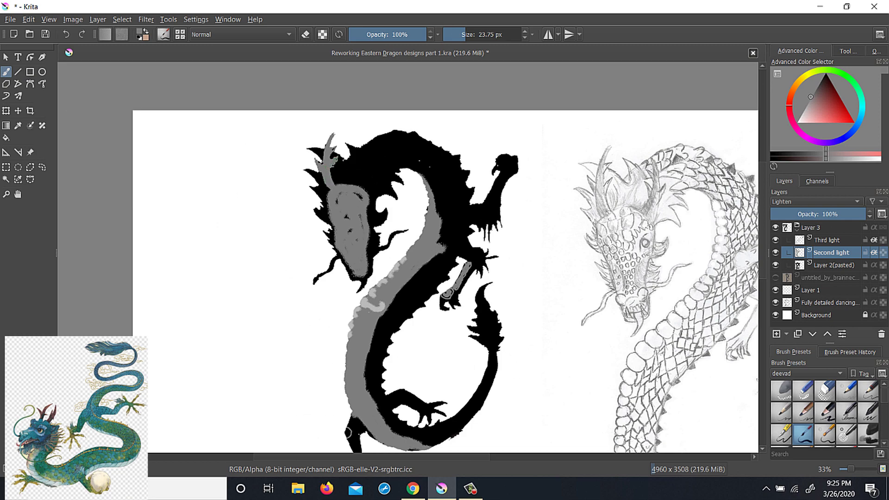
key(ctrl+s)
scroll(502, 204, up, 2)
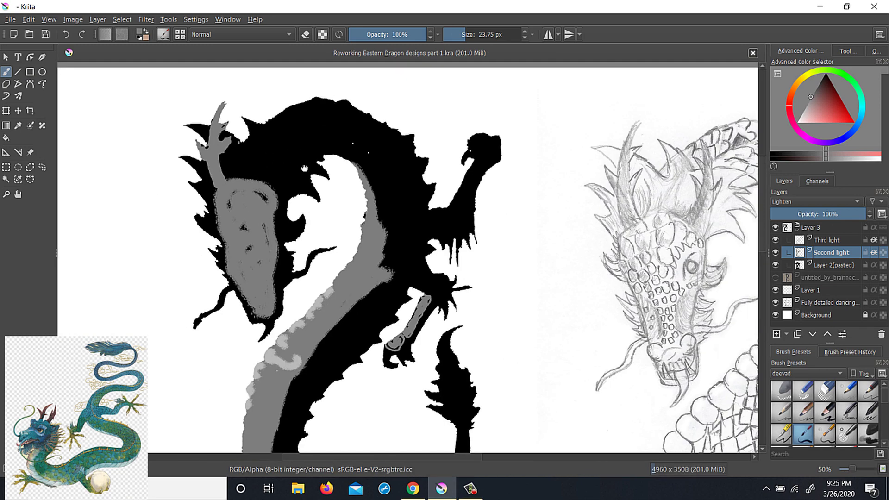
drag(305, 167, 291, 166)
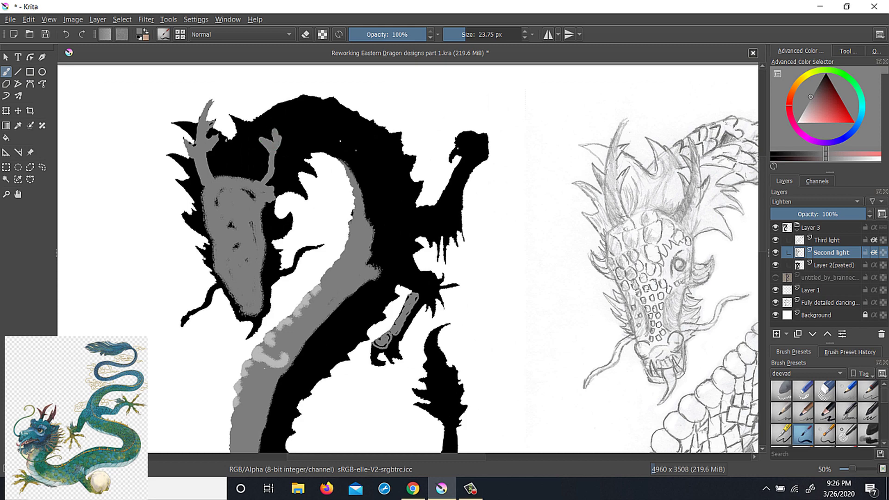
drag(368, 244, 301, 211)
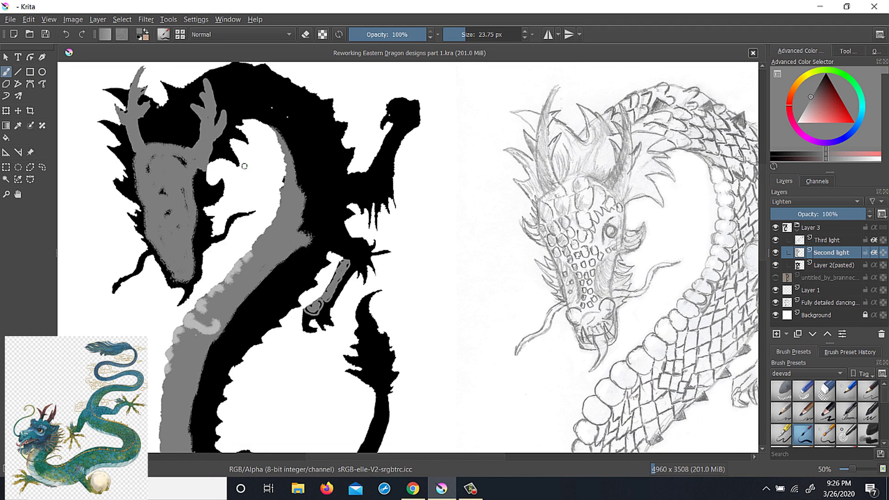
key(e)
key(ctrl+s)
Step: Paint grey spots down the black tail and fill the tail fin grey
scroll(298, 105, down, 3)
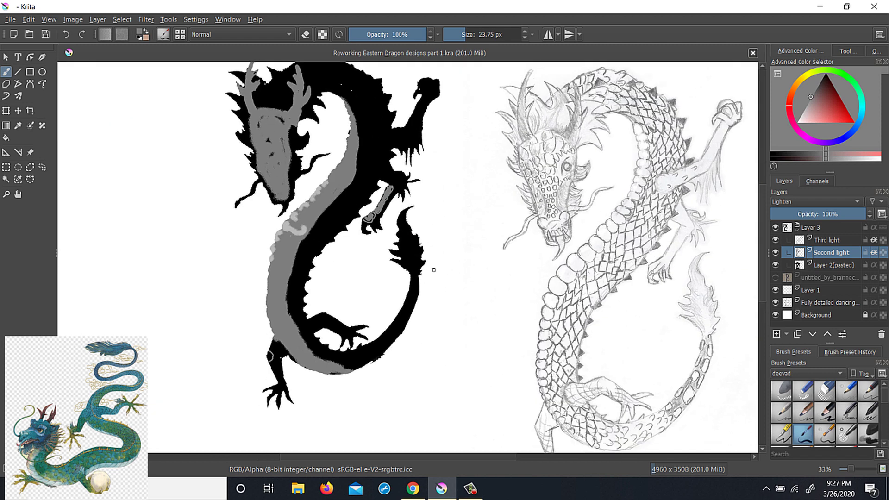
scroll(431, 258, down, 3)
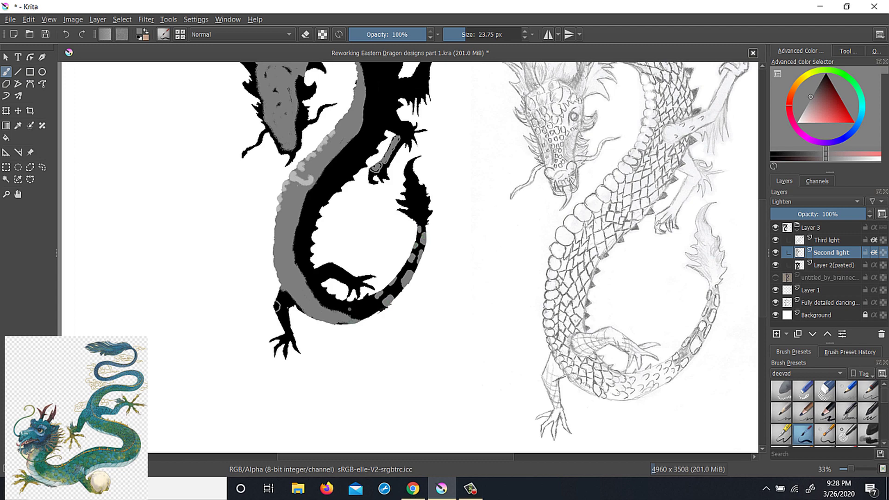
scroll(463, 125, down, 1)
scroll(463, 125, up, 3)
mouse_move(378, 189)
mouse_down()
mouse_move(352, 220)
mouse_move(357, 278)
mouse_move(343, 302)
mouse_move(386, 300)
mouse_move(369, 319)
mouse_up()
Step: Switch to a larger brush preset for shading and save the painting
scroll(885, 412, down, 2)
click(781, 435)
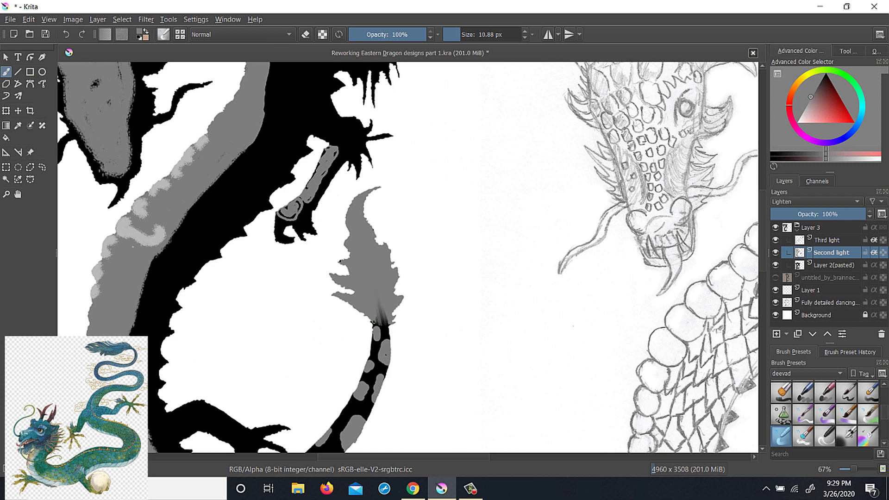
scroll(824, 412, up, 2)
click(803, 415)
key(ctrl+s)
scroll(314, 213, down, 2)
scroll(314, 213, up, 2)
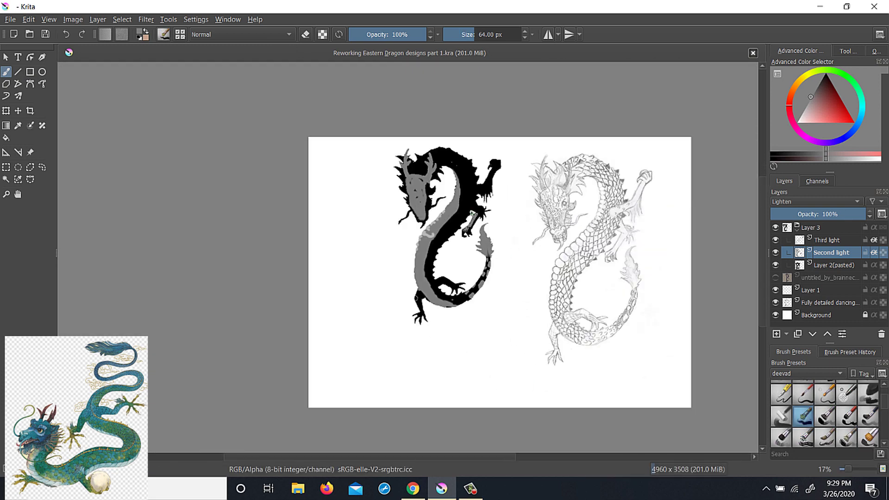
scroll(314, 213, down, 2)
scroll(314, 213, up, 1)
scroll(430, 205, down, 2)
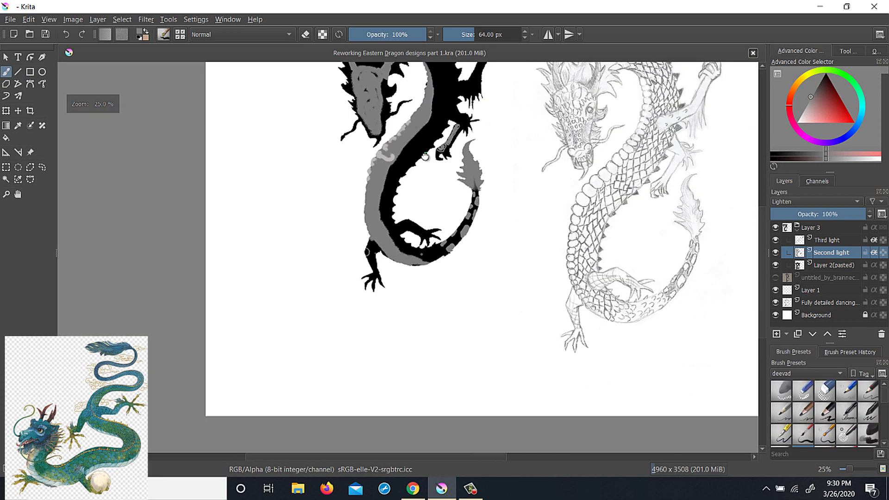
scroll(430, 205, up, 2)
scroll(407, 260, down, 1)
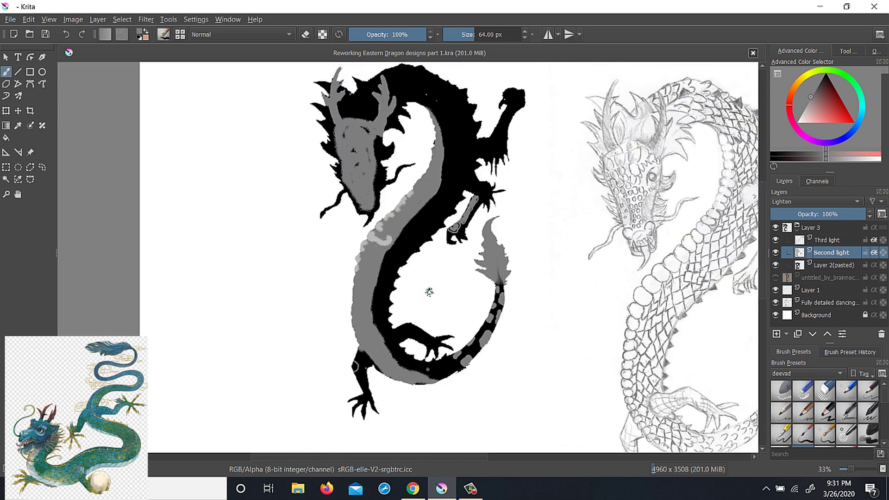
scroll(427, 292, up, 1)
Step: Paint darker grey up the inner body edge, lighter grey down the body, and shade the head
mouse_move(440, 427)
mouse_down()
mouse_move(372, 398)
mouse_move(354, 218)
mouse_move(403, 139)
mouse_up()
scroll(403, 139, down, 1)
scroll(347, 136, up, 2)
mouse_move(347, 136)
mouse_down()
mouse_move(378, 222)
mouse_move(320, 398)
mouse_move(387, 254)
mouse_move(385, 158)
mouse_up()
scroll(462, 235, down, 1)
scroll(462, 234, up, 1)
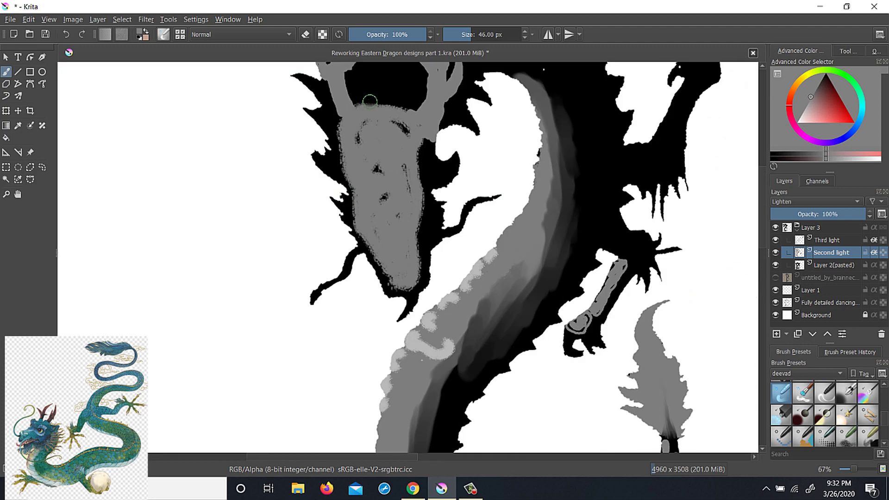
mouse_move(389, 93)
mouse_down()
mouse_move(378, 111)
mouse_move(390, 119)
mouse_move(442, 85)
mouse_up()
Step: Save, then darken the inner body and the grey forearm
key(ctrl+s)
scroll(442, 85, down, 4)
scroll(487, 138, up, 2)
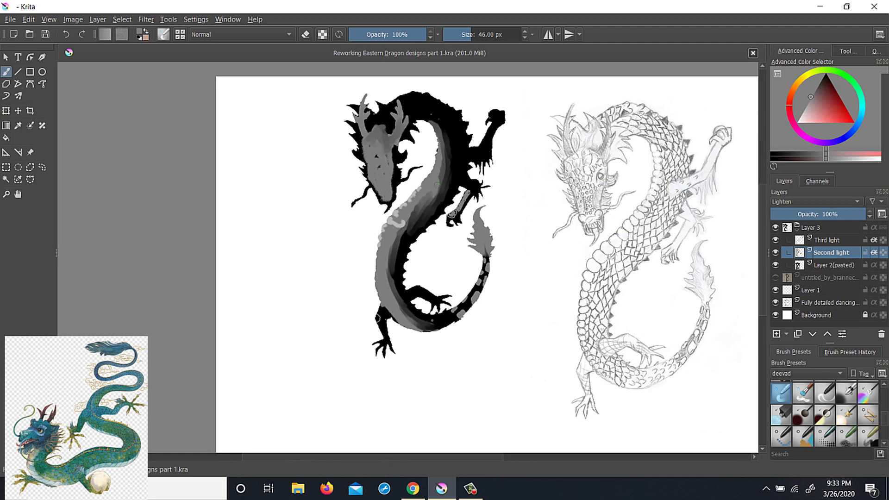
scroll(470, 350, up, 2)
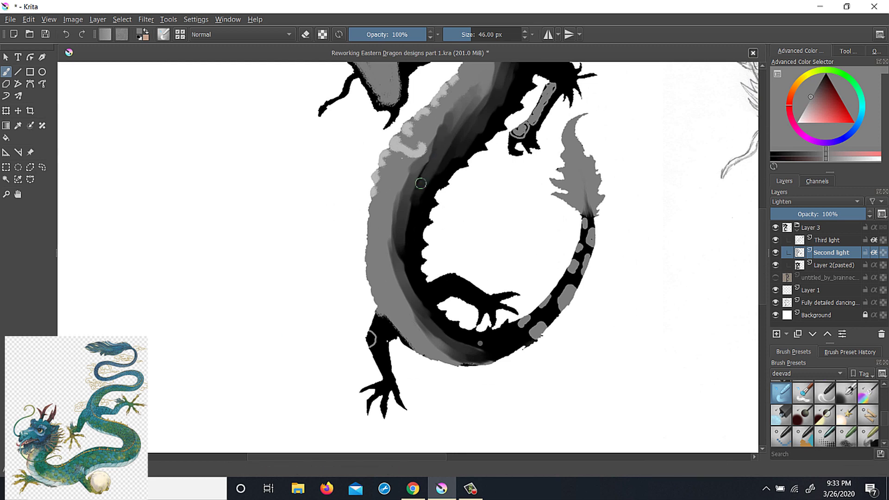
drag(470, 350, 440, 153)
scroll(440, 153, down, 2)
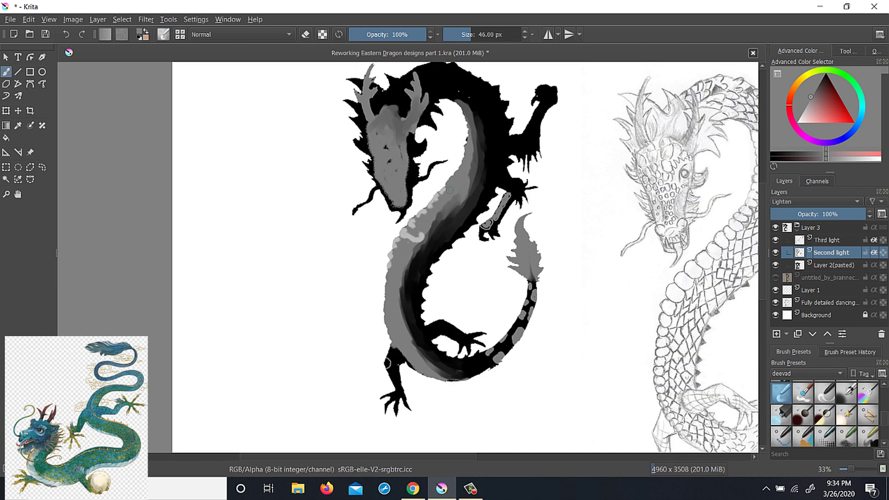
scroll(488, 211, up, 4)
mouse_move(496, 185)
mouse_down()
mouse_move(532, 106)
mouse_move(507, 188)
mouse_up()
scroll(461, 263, down, 4)
Step: Move to the Third light layer and pick the 20 px brush preset
scroll(460, 263, up, 4)
scroll(409, 225, down, 2)
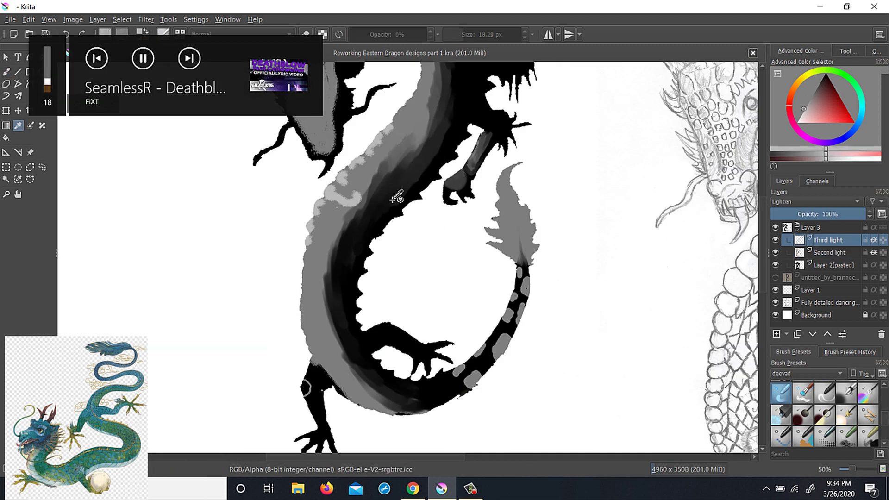
key(Page_Up)
key(slash)
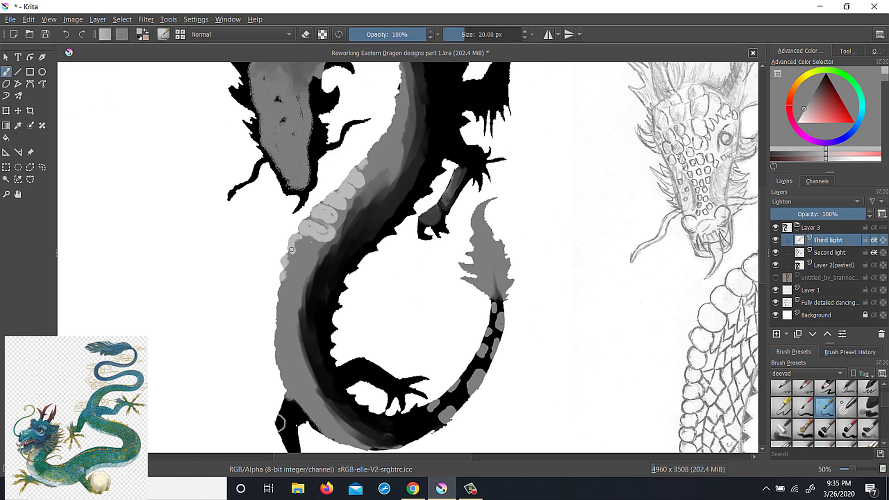
scroll(428, 230, down, 3)
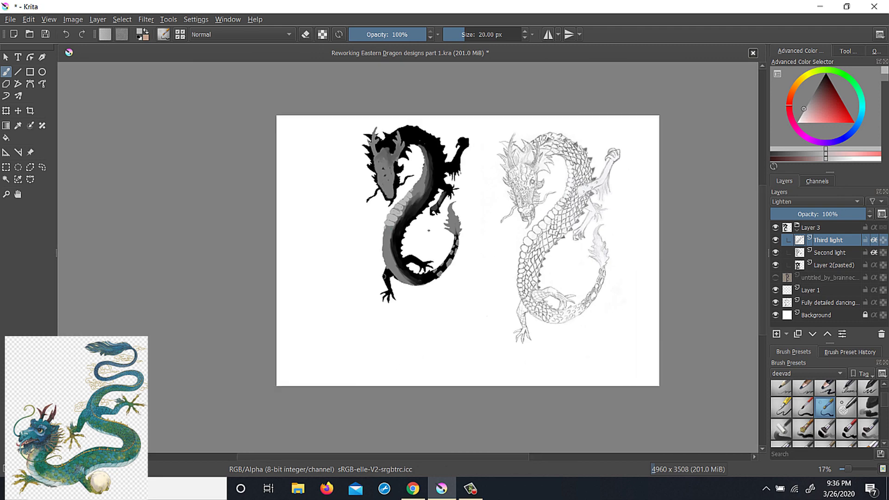
scroll(429, 230, up, 2)
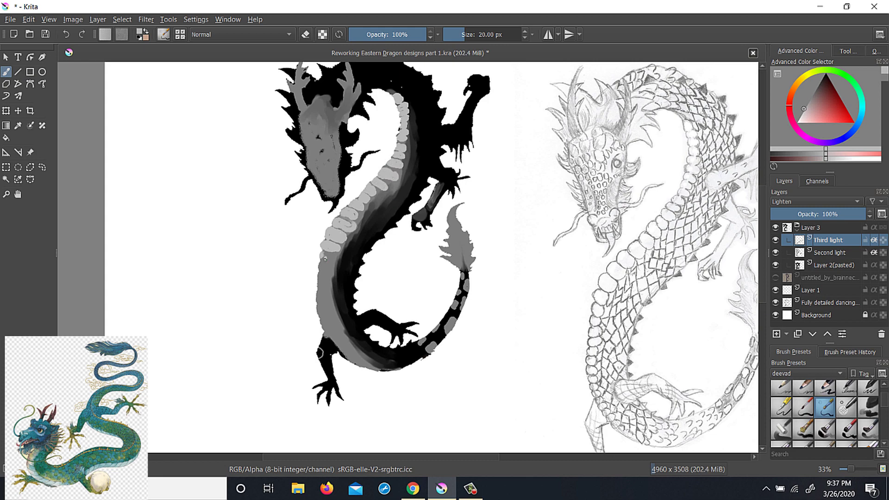
Step: Paint light grey scale plates along the belly, saving as you go
key(ctrl+s)
scroll(318, 285, down, 2)
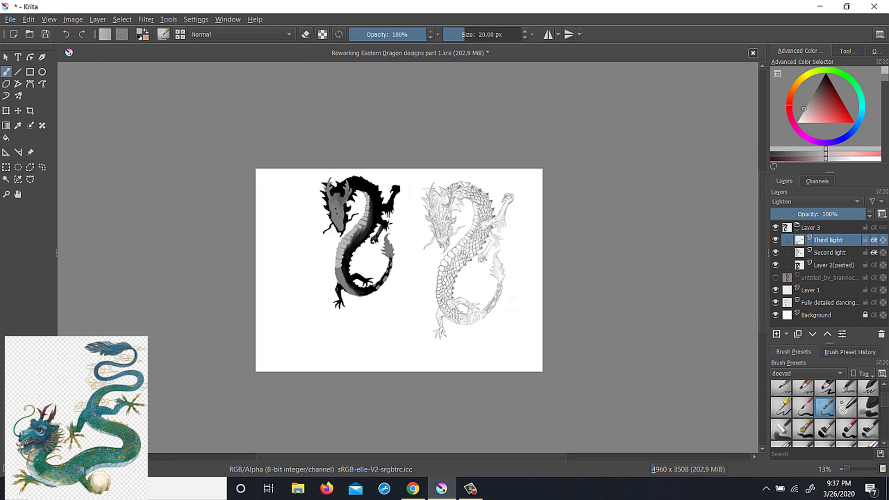
scroll(318, 285, up, 1)
scroll(377, 274, up, 2)
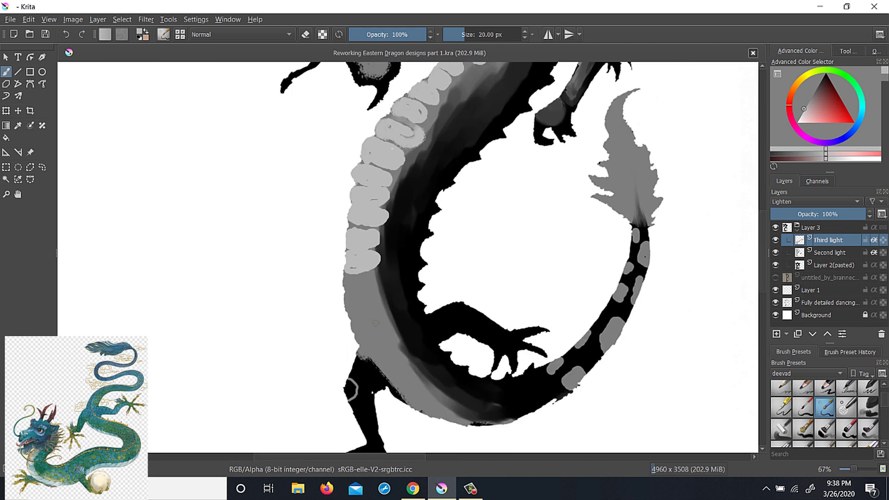
scroll(347, 279, down, 1)
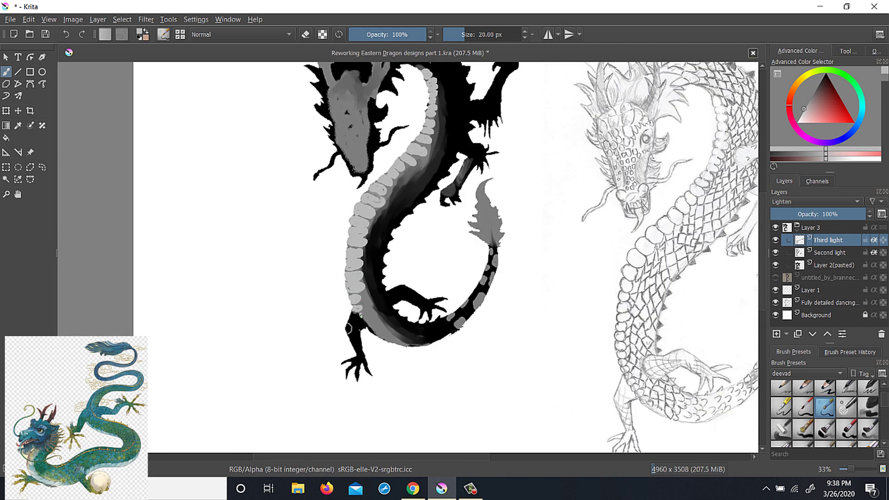
scroll(349, 328, down, 2)
key(ctrl+s)
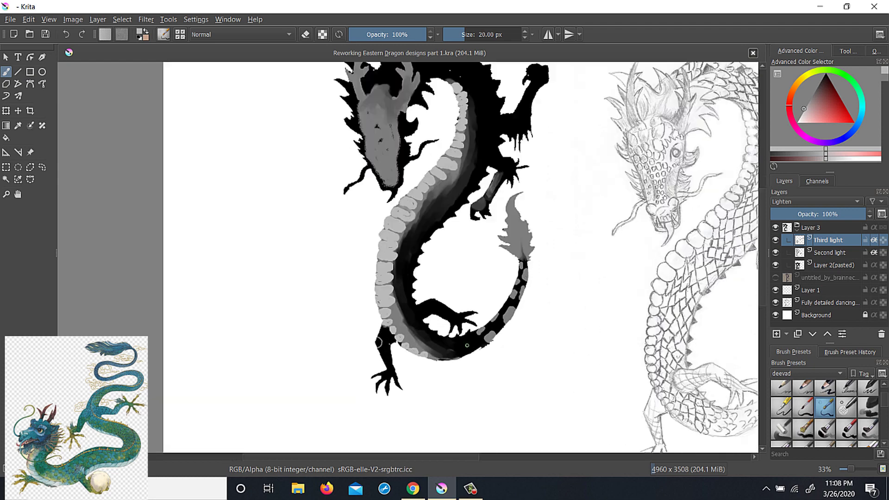
scroll(467, 345, up, 2)
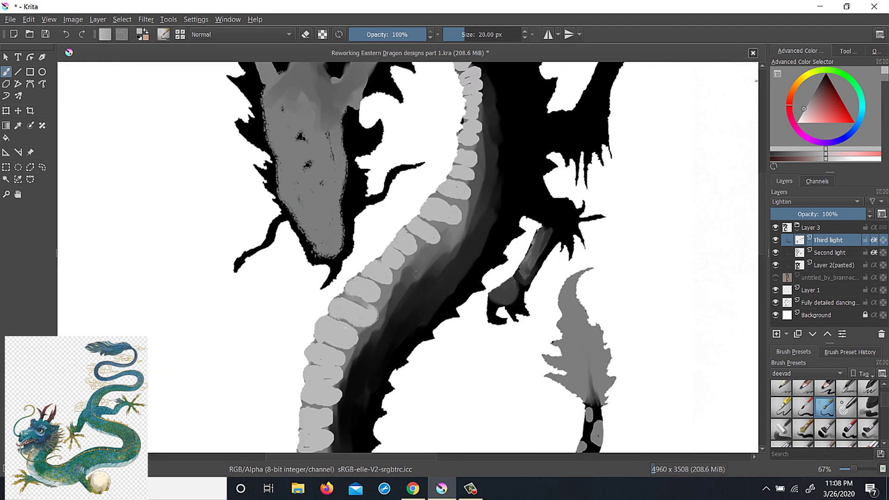
scroll(416, 274, down, 4)
key(ctrl+s)
scroll(523, 287, up, 3)
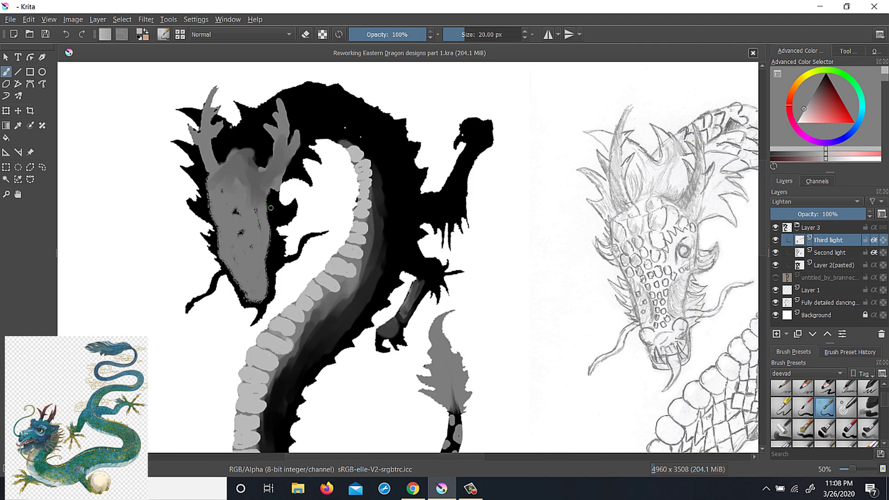
Step: Return to the Second light layer
drag(271, 208, 284, 194)
key(Page_Down)
key(XF86AudioLowerVolume)
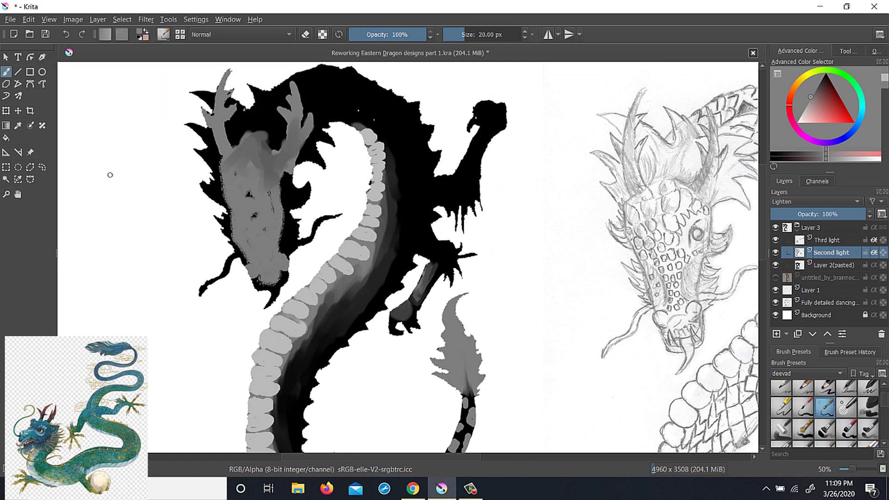
scroll(804, 412, down, 2)
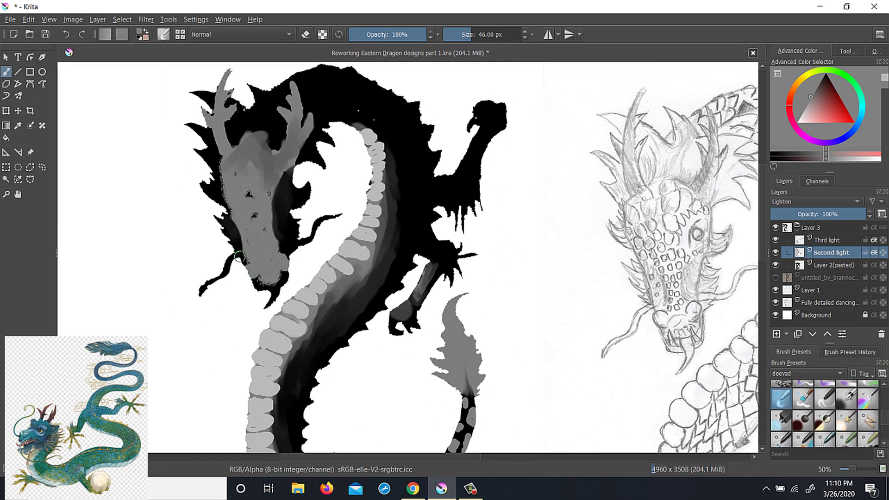